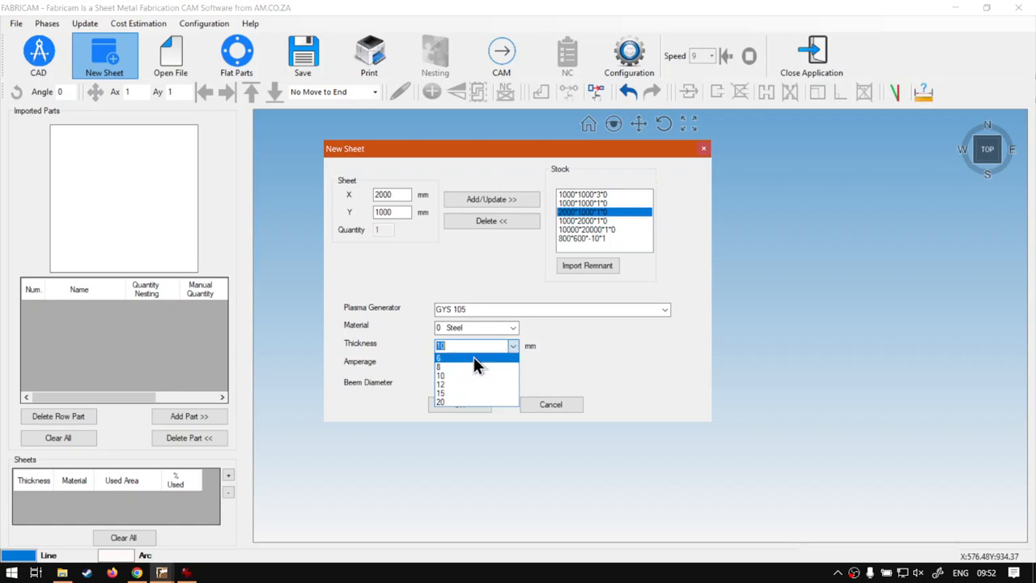
# Step: Create the 2000 × 1000 mm sheet in 6 mm steel and add a 220 mm diameter P13 disc with nesting quantity 10
pyautogui.click(460, 405)
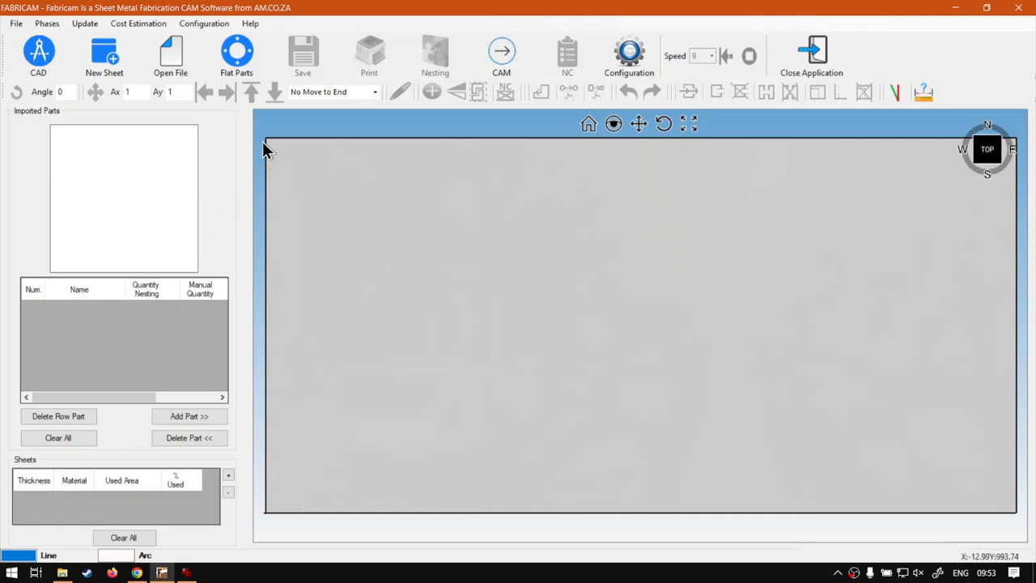
pyautogui.click(236, 59)
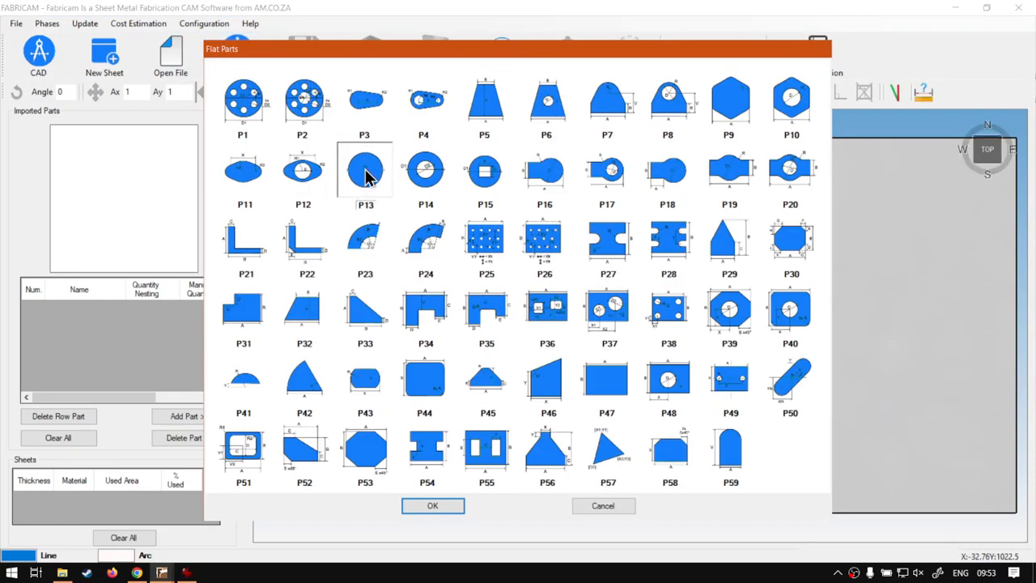
pyautogui.click(362, 170)
pyautogui.doubleClick(573, 224)
pyautogui.write('22')
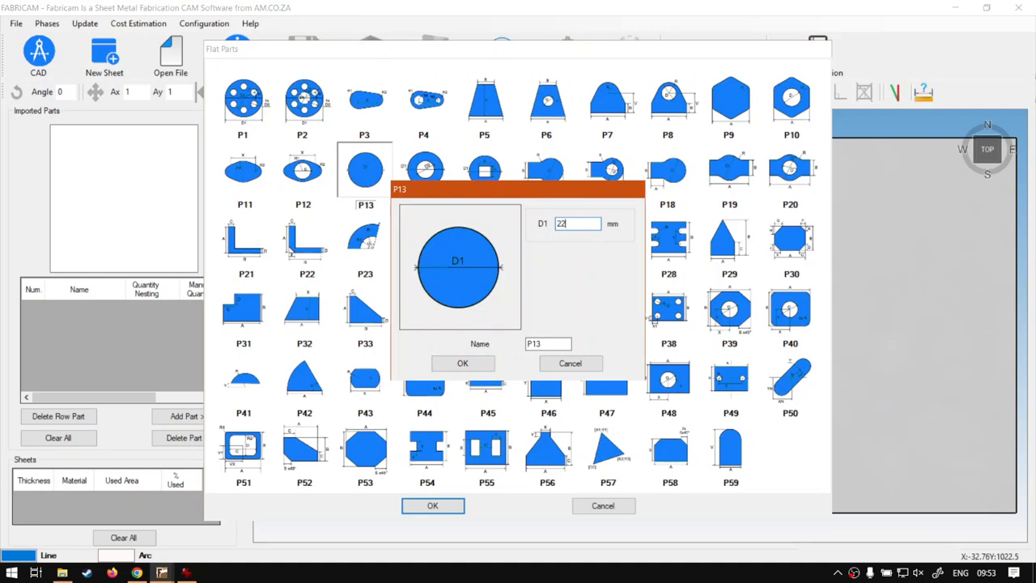
pyautogui.write('0')
pyautogui.click(469, 362)
pyautogui.doubleClick(355, 175)
pyautogui.write('10')
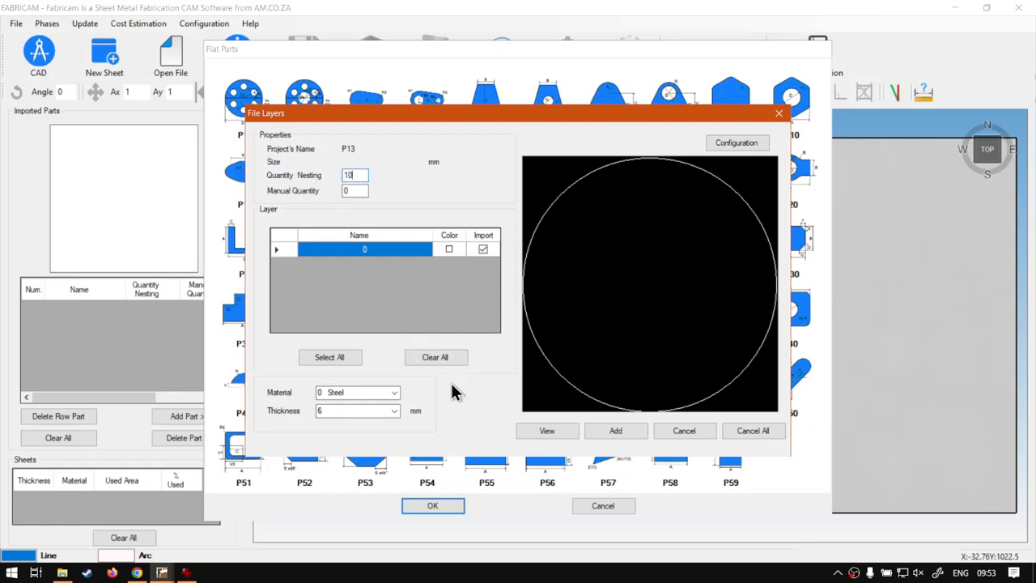
pyautogui.click(617, 430)
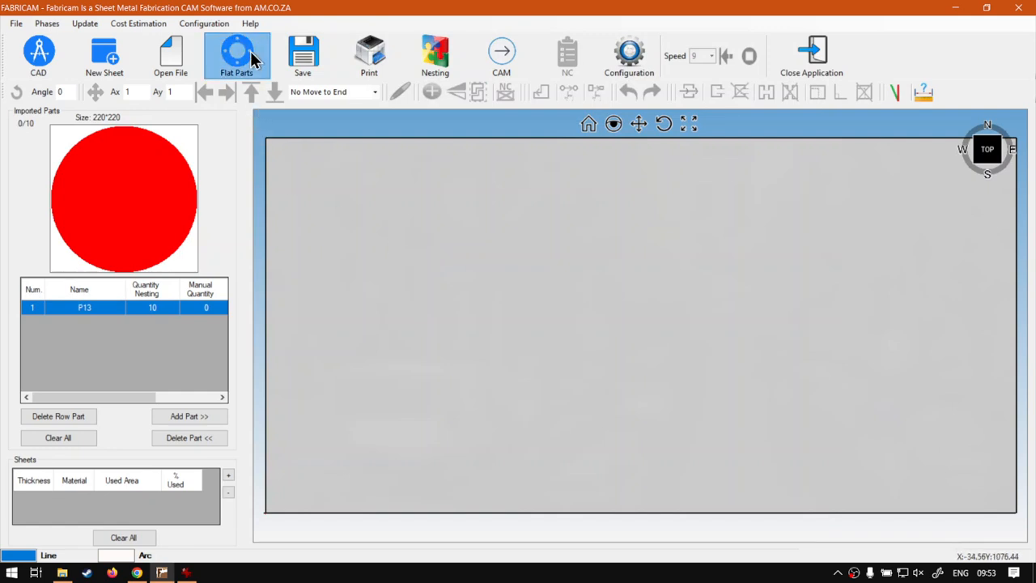
# Step: Add a P47 rectangular flat part measuring 200 × 200 mm with nesting quantity 5
pyautogui.click(243, 58)
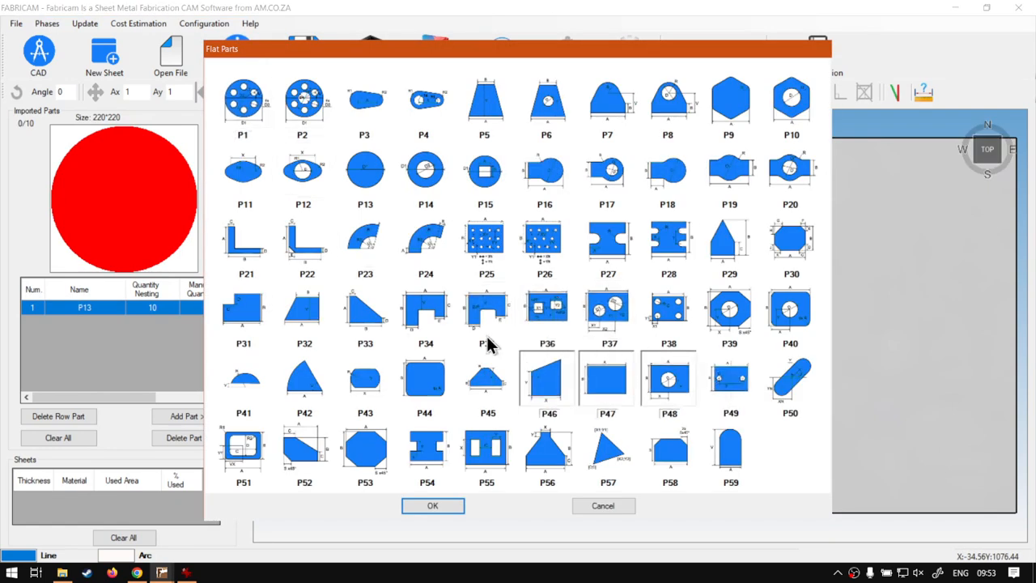
pyautogui.click(600, 397)
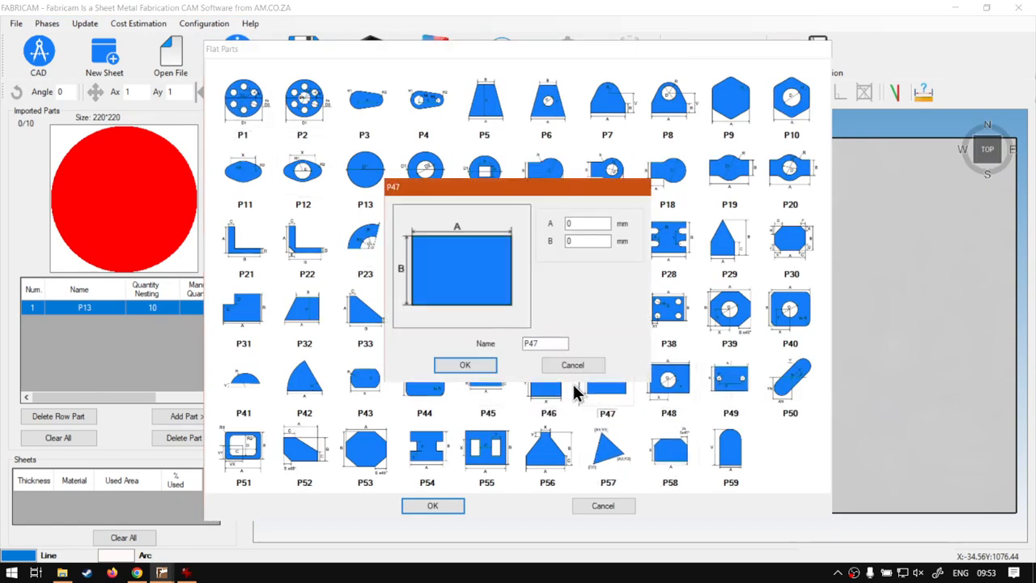
pyautogui.write('200')
pyautogui.moveTo(577, 241); pyautogui.dragTo(539, 243)
pyautogui.write('200')
pyautogui.click(476, 366)
pyautogui.doubleClick(354, 176)
pyautogui.write('5')
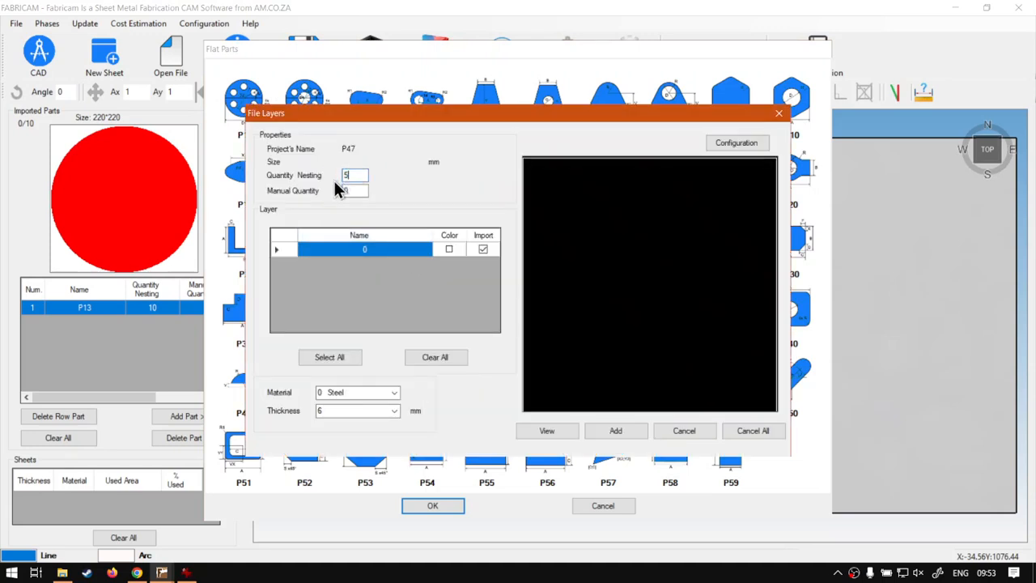
pyautogui.click(604, 431)
# Step: Nest the imported parts on the sheet without rotation and accept the layout
pyautogui.click(429, 57)
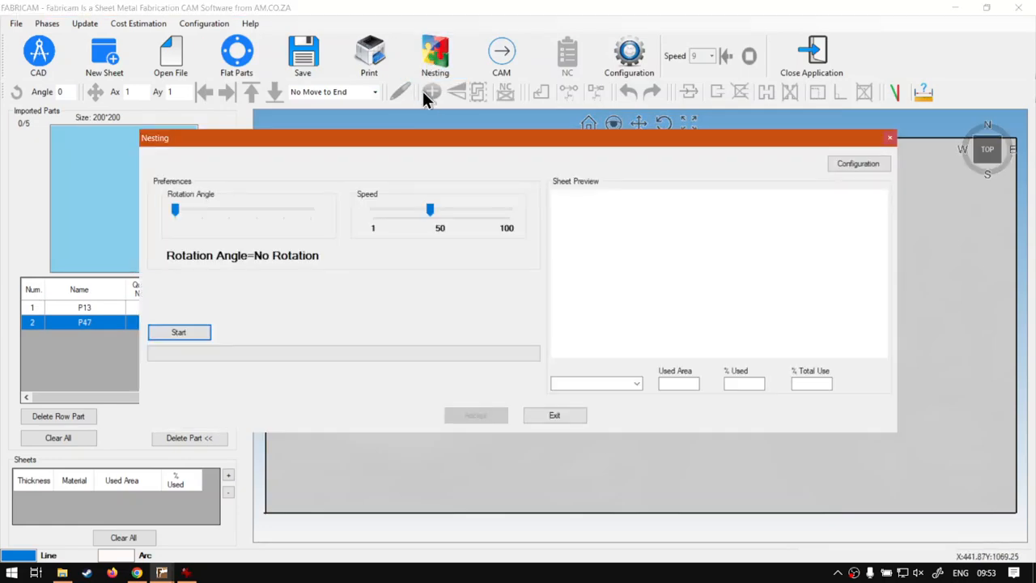
pyautogui.click(191, 334)
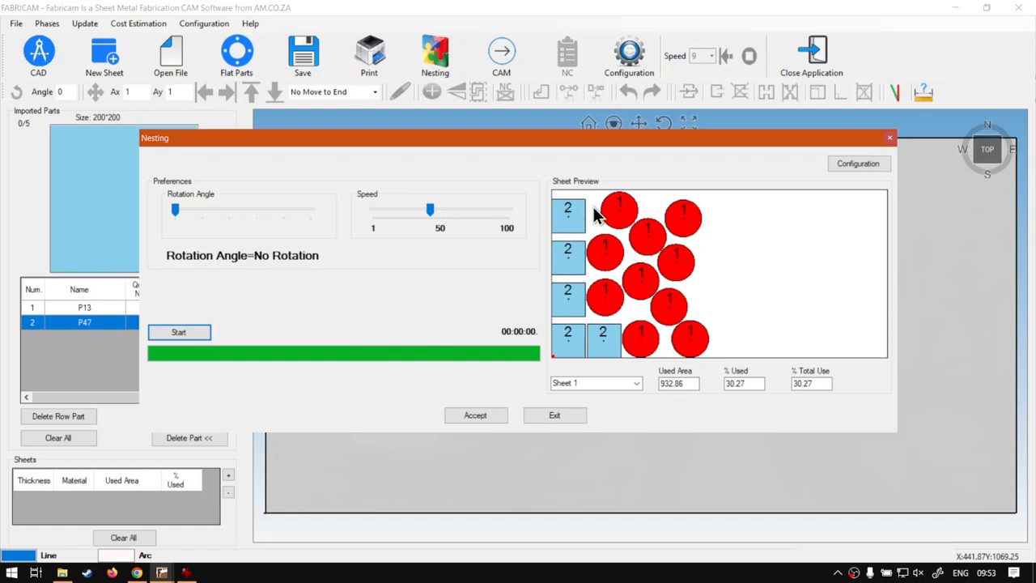
pyautogui.click(478, 417)
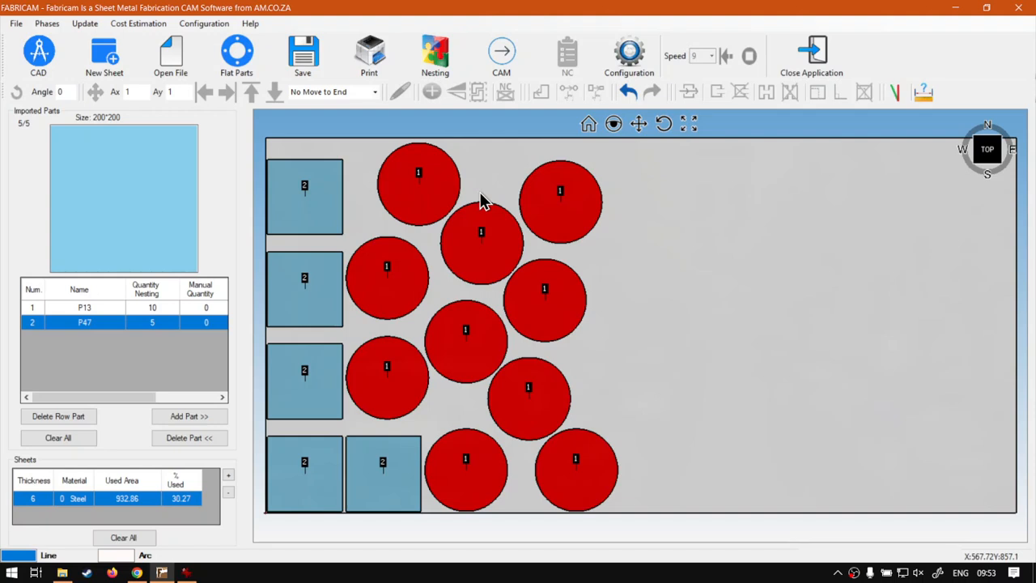
# Step: Move the uppermost disc beside the upper square and shift the neighbouring disc up and left, closer to it
pyautogui.click(429, 204)
pyautogui.moveTo(435, 203); pyautogui.dragTo(409, 204)
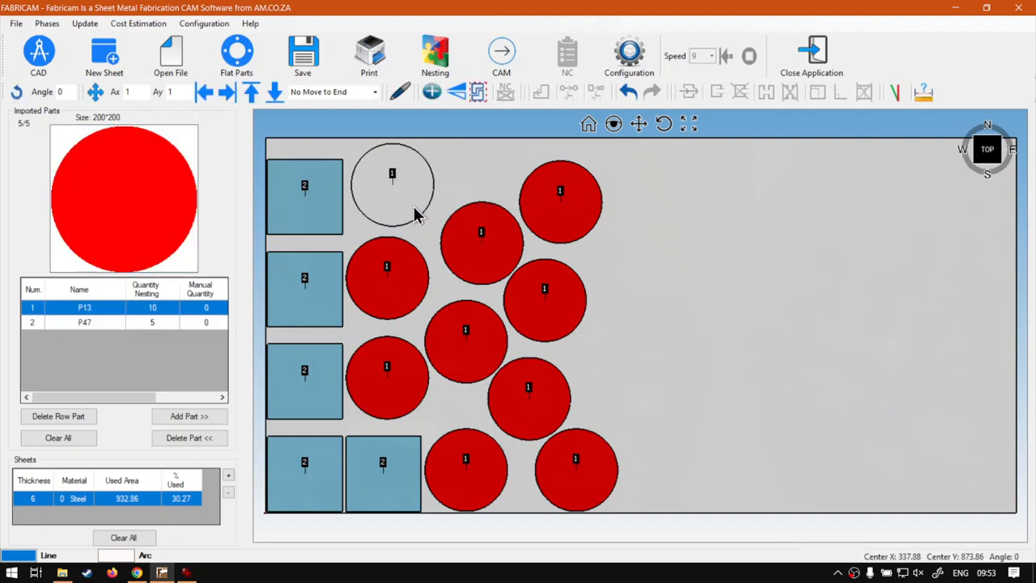
pyautogui.click(482, 243)
pyautogui.moveTo(487, 252)
pyautogui.mouseDown()
pyautogui.moveTo(477, 246)
pyautogui.moveTo(497, 255)
pyautogui.moveTo(488, 251)
pyautogui.mouseUp()
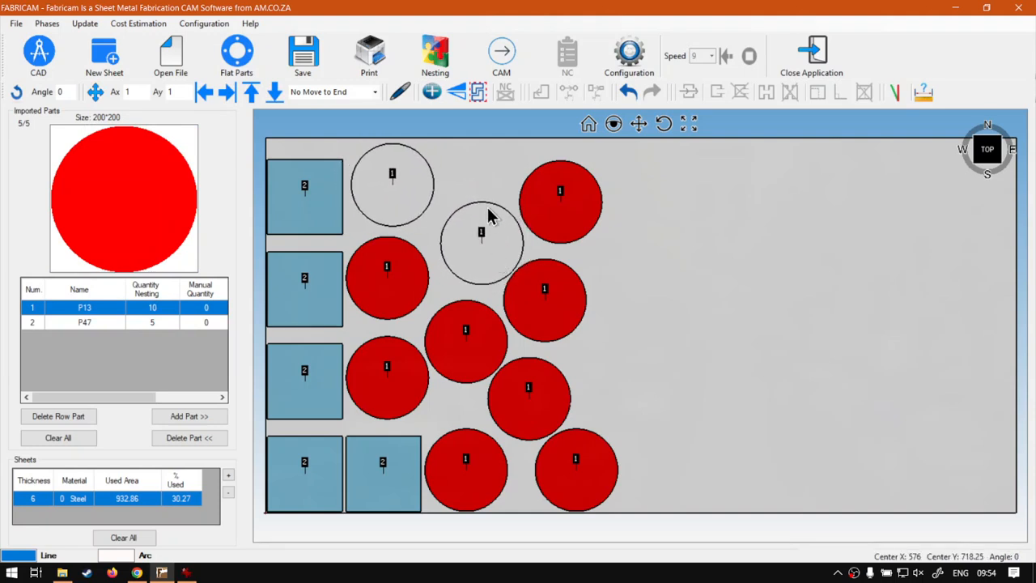
pyautogui.click(501, 181)
pyautogui.moveTo(477, 216)
pyautogui.mouseDown()
pyautogui.moveTo(458, 213)
pyautogui.moveTo(463, 224)
pyautogui.mouseUp()
# Step: Move the remaining upper disc down and right so it protrudes from the group, then deselect it
pyautogui.click(539, 215)
pyautogui.click(505, 168)
pyautogui.moveTo(563, 208); pyautogui.dragTo(626, 268)
pyautogui.click(555, 169)
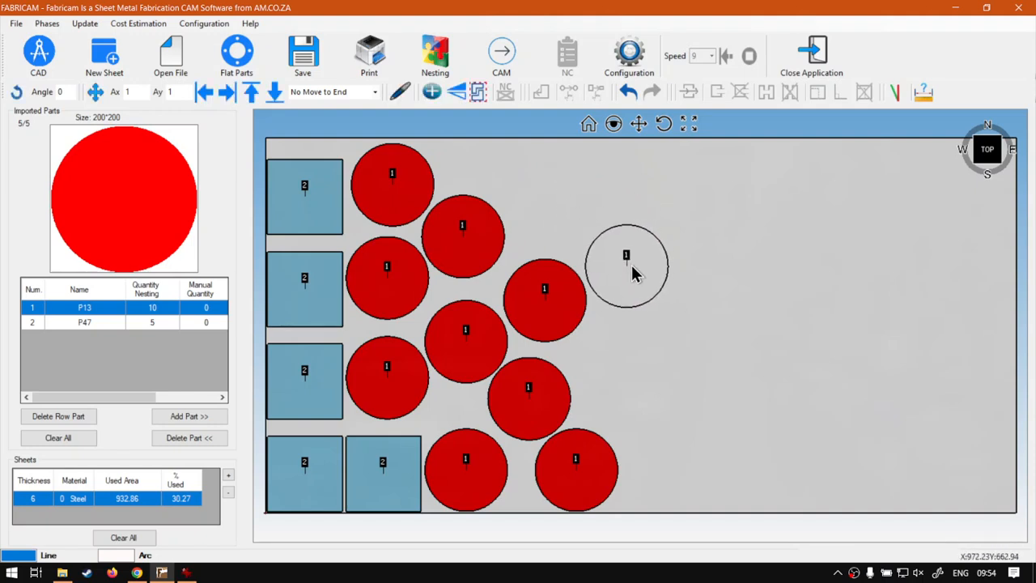
pyautogui.click(590, 204)
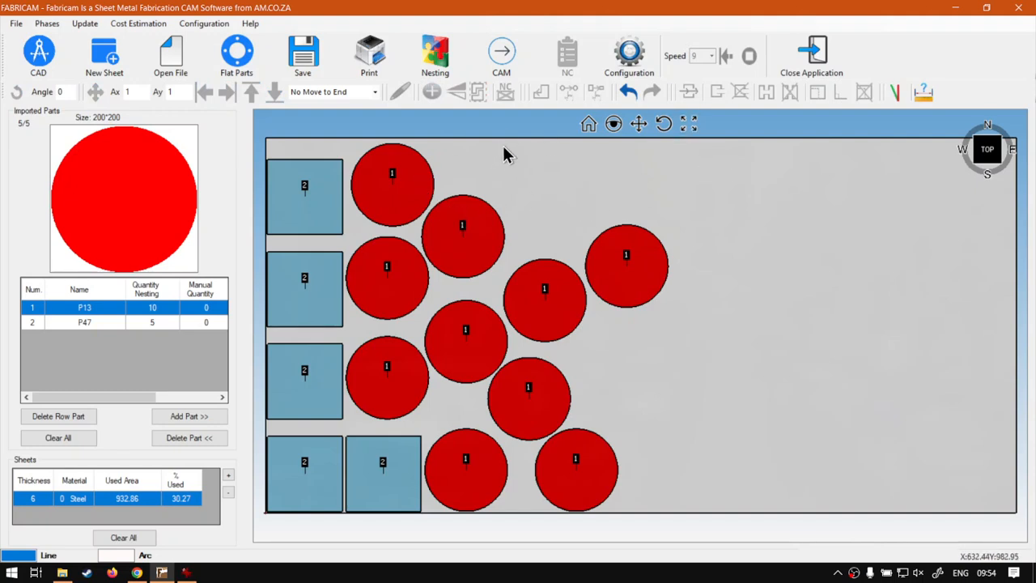
# Step: In the CAM phase, draw a remnant line with a vertical first segment from the sheet's upper edge, around the outer discs, to its lower edge
pyautogui.click(513, 69)
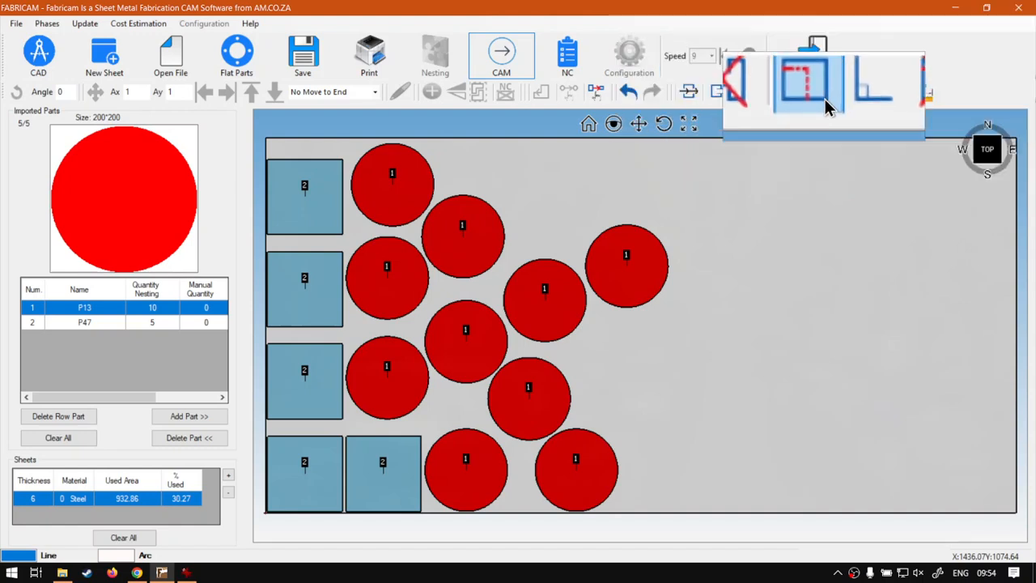
pyautogui.click(821, 96)
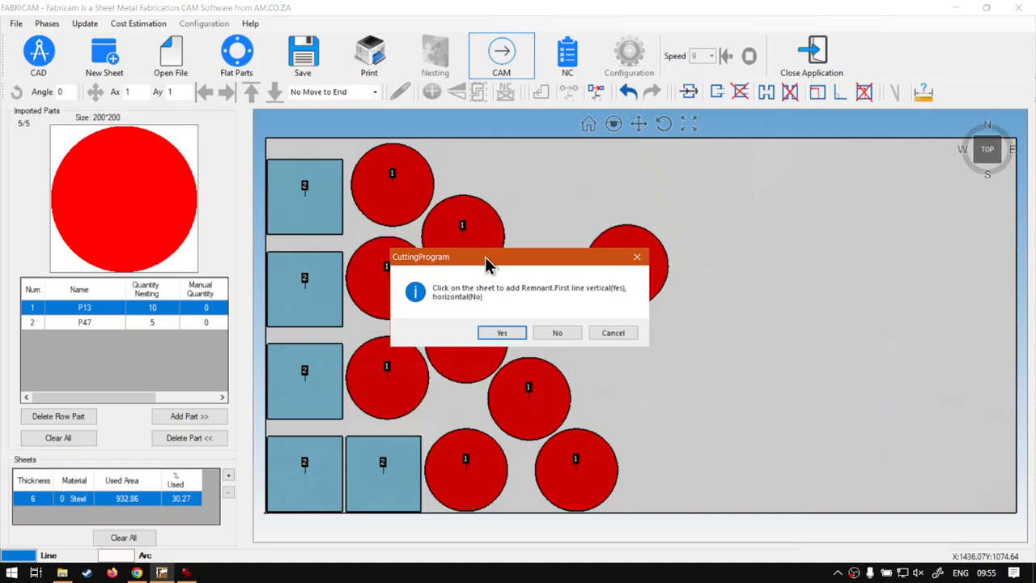
pyautogui.click(515, 334)
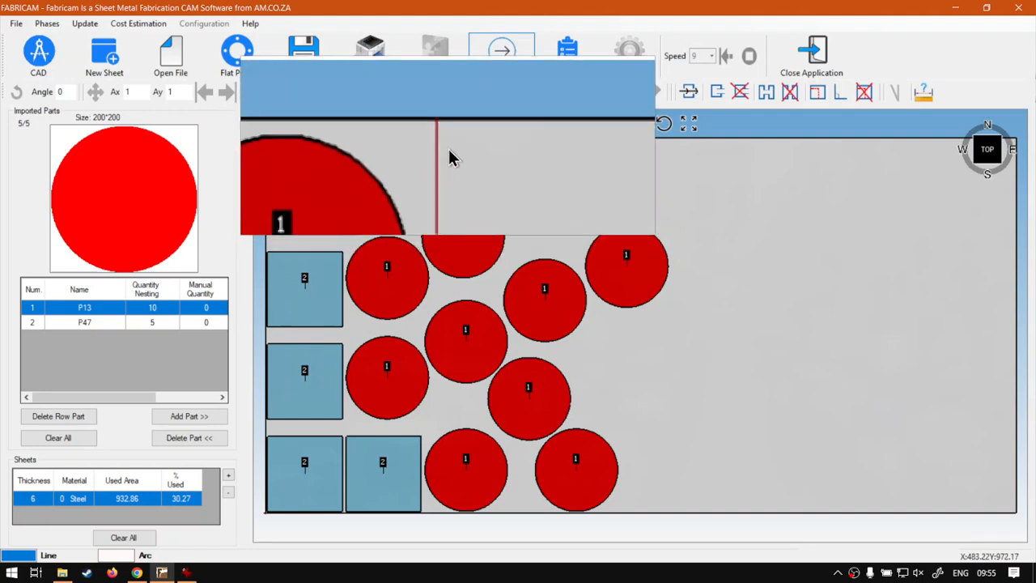
pyautogui.click(481, 183)
pyautogui.click(510, 207)
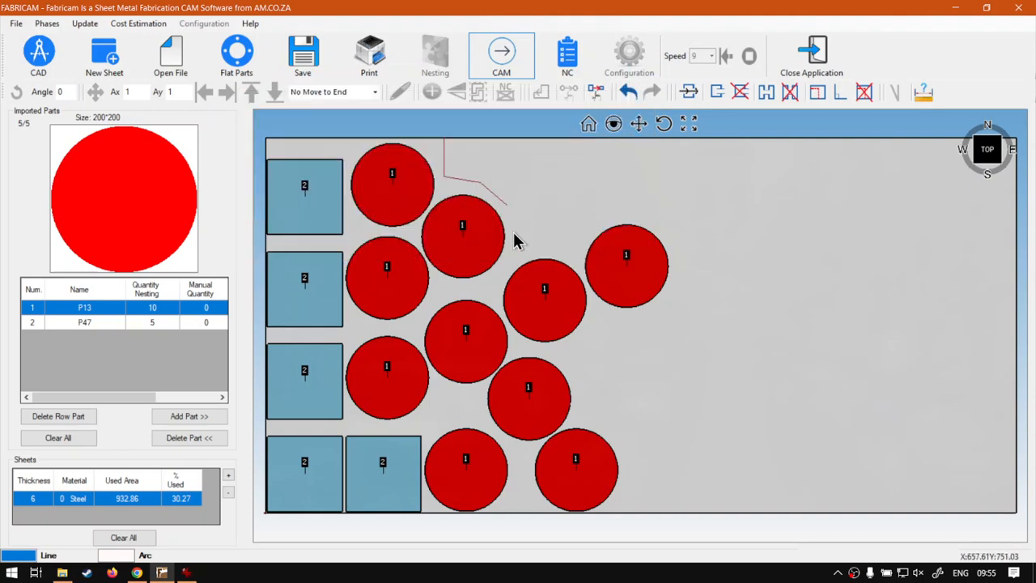
pyautogui.click(511, 253)
pyautogui.click(543, 248)
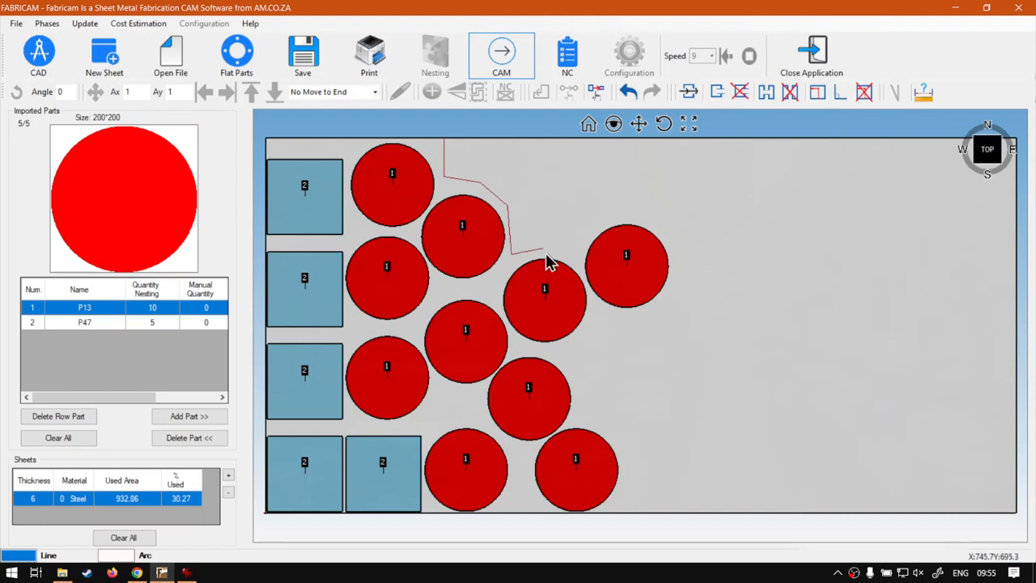
pyautogui.click(591, 225)
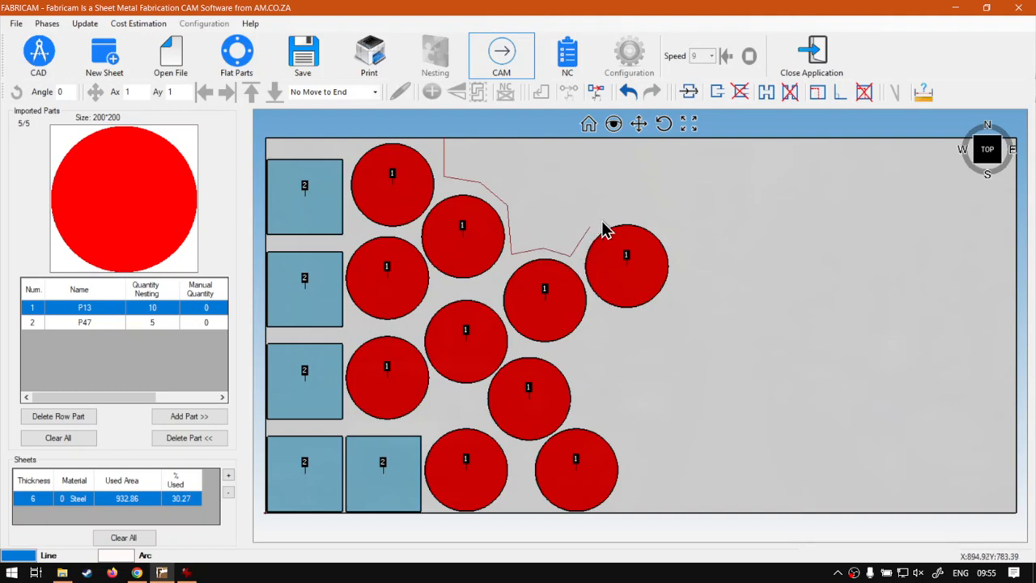
pyautogui.click(617, 216)
pyautogui.click(650, 218)
pyautogui.click(671, 252)
pyautogui.click(671, 285)
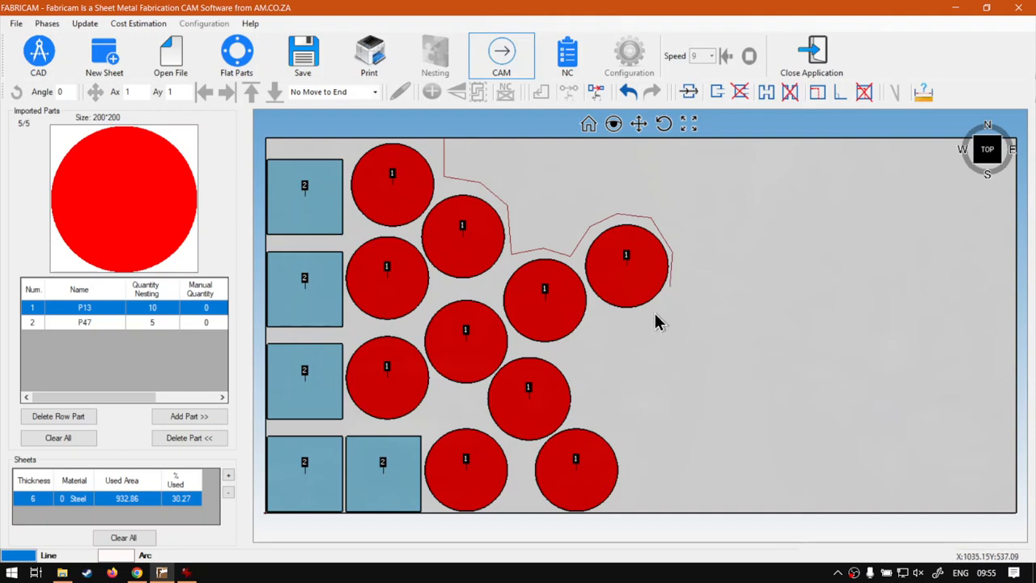
pyautogui.click(621, 317)
pyautogui.click(596, 317)
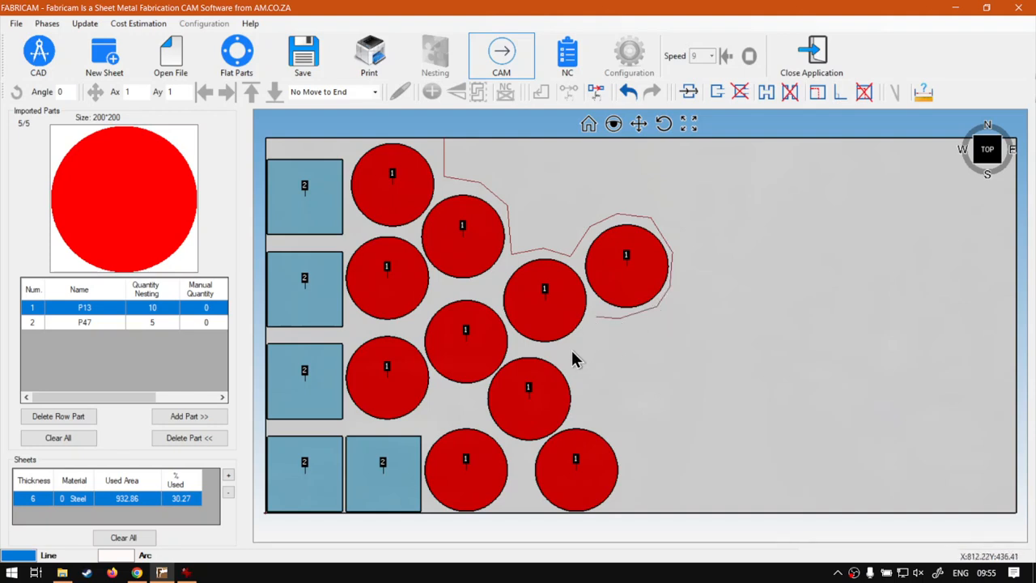
pyautogui.click(562, 349)
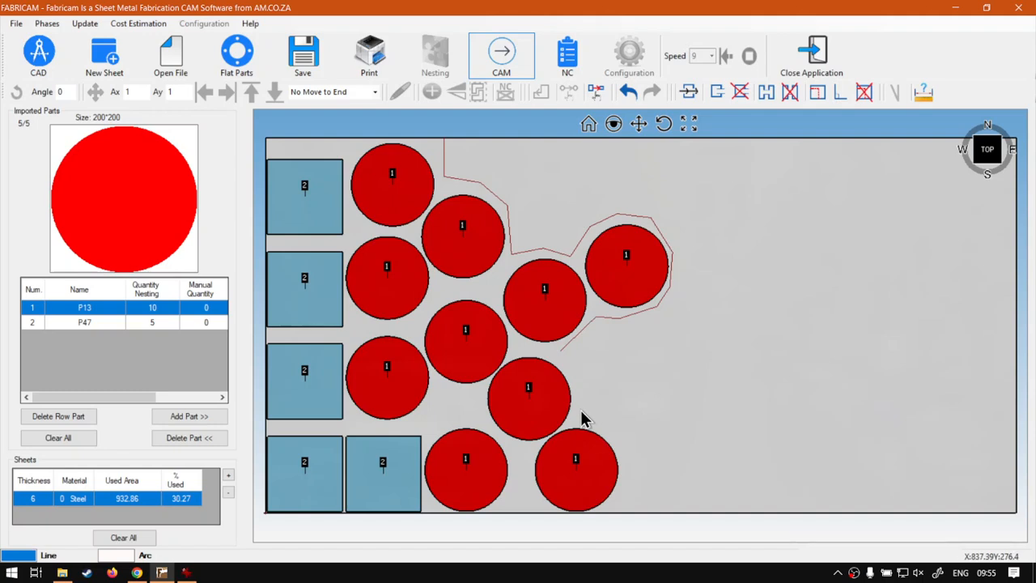
pyautogui.click(581, 410)
pyautogui.click(627, 459)
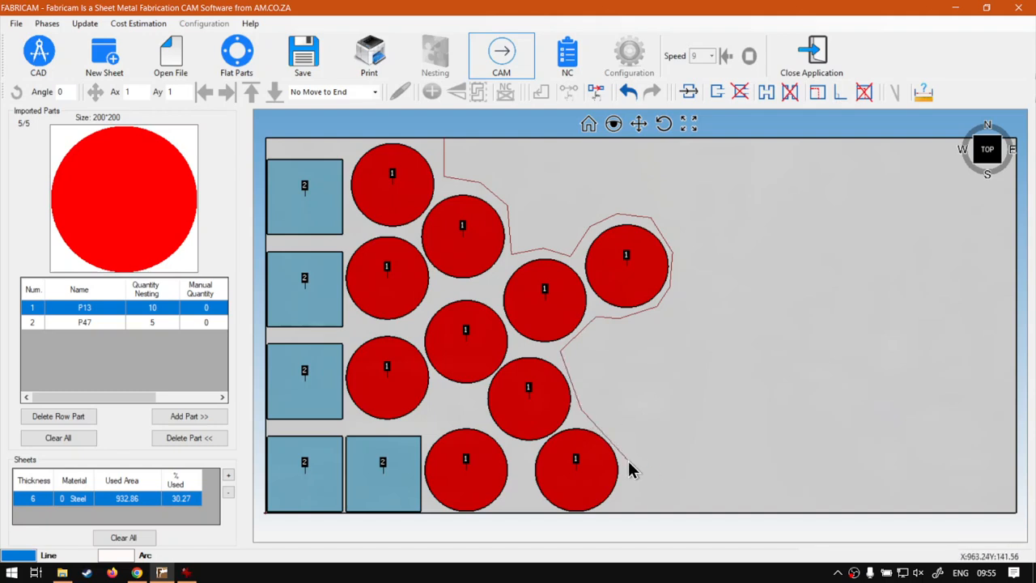
pyautogui.click(614, 522)
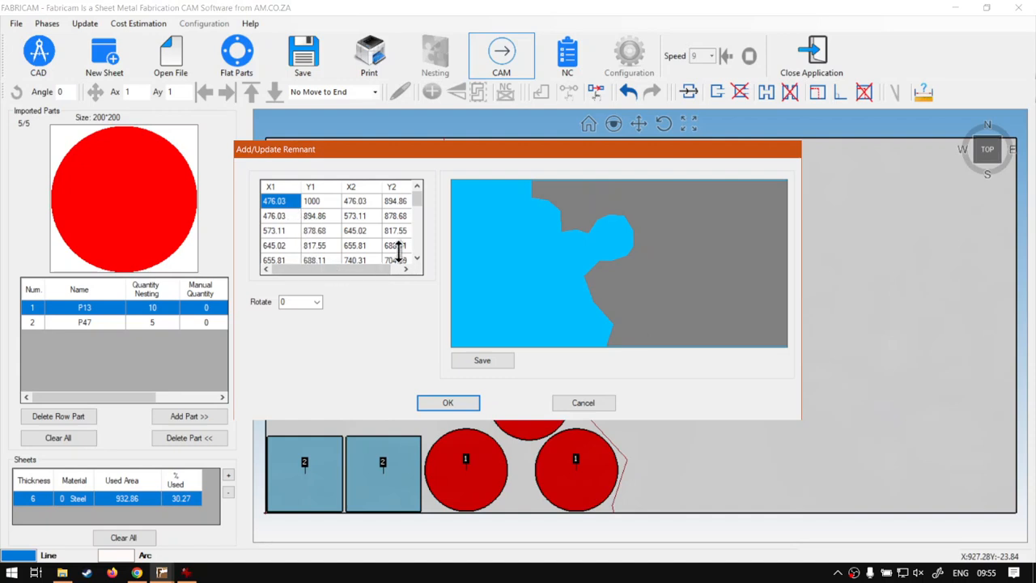
# Step: Examine the remnant's line coordinates and the available rotation angles
pyautogui.moveTo(414, 202); pyautogui.dragTo(420, 215)
pyautogui.moveTo(417, 246); pyautogui.dragTo(416, 192)
pyautogui.moveTo(341, 273)
pyautogui.mouseDown()
pyautogui.moveTo(374, 272)
pyautogui.moveTo(336, 272)
pyautogui.mouseUp()
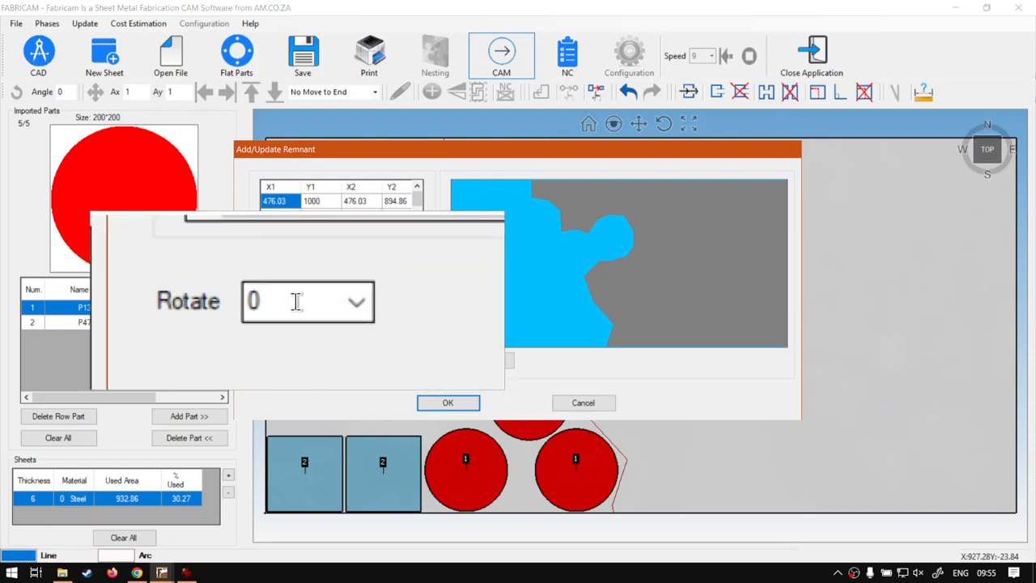
pyautogui.click(308, 306)
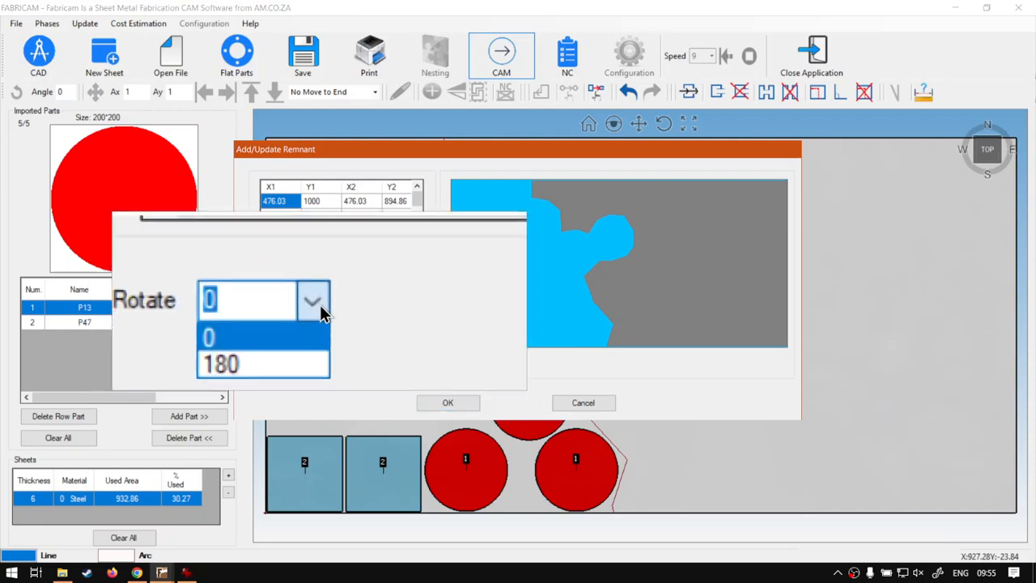
pyautogui.click(332, 302)
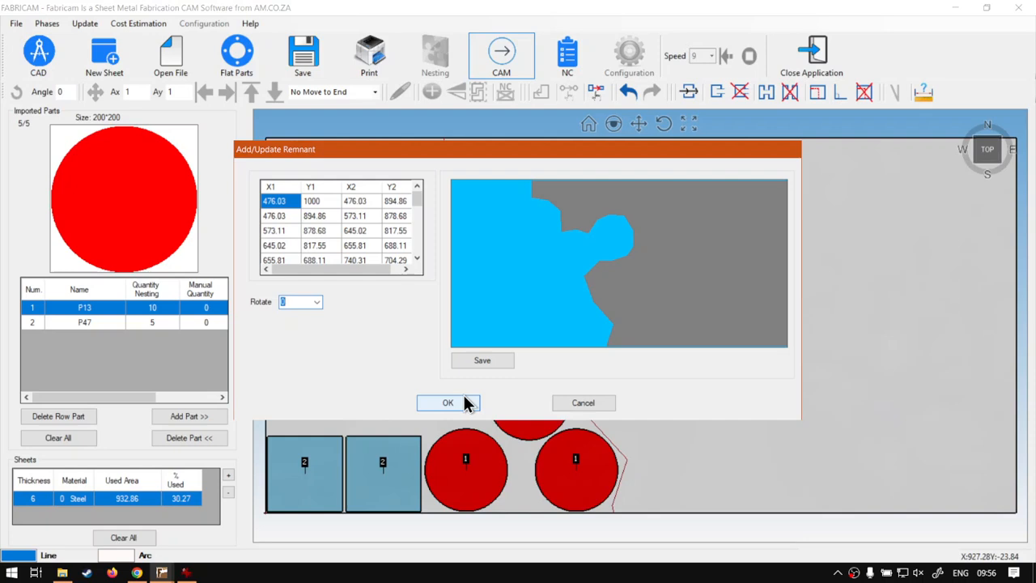
# Step: Save the remnant as Remnant.dxf, replacing the existing file, and accept the remnant with rotation 0
pyautogui.click(484, 364)
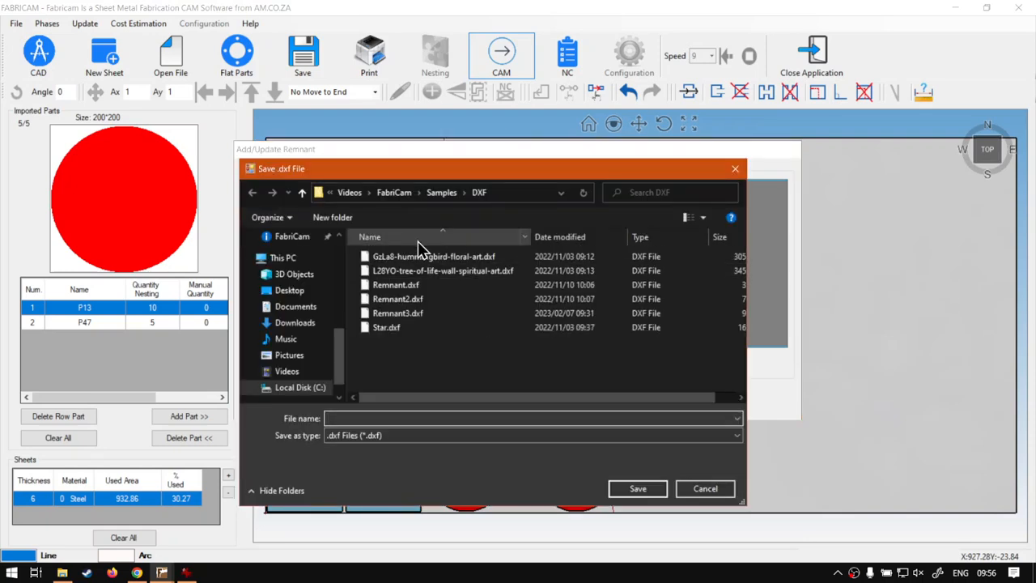
pyautogui.click(403, 287)
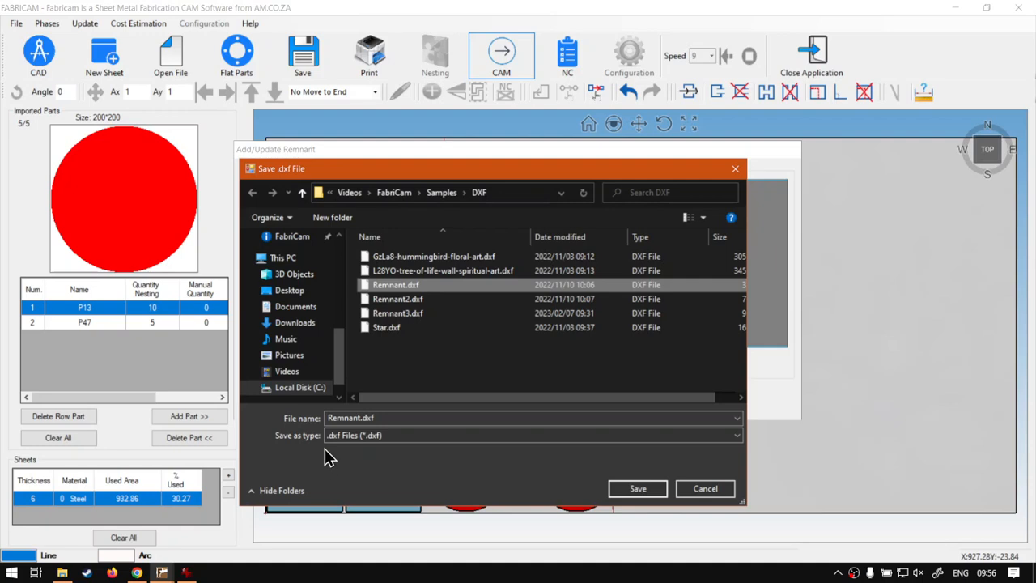
pyautogui.click(632, 492)
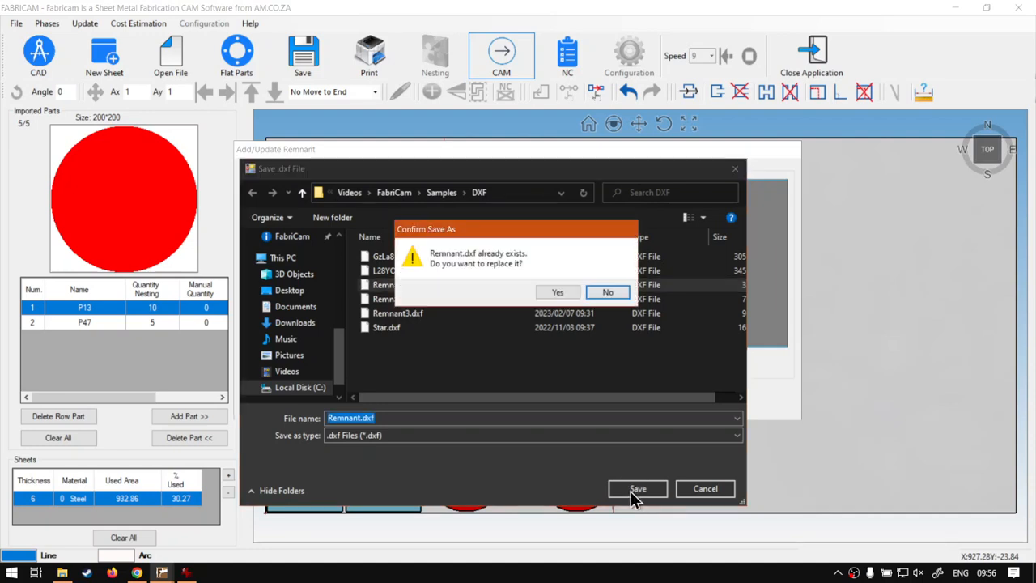
pyautogui.click(560, 294)
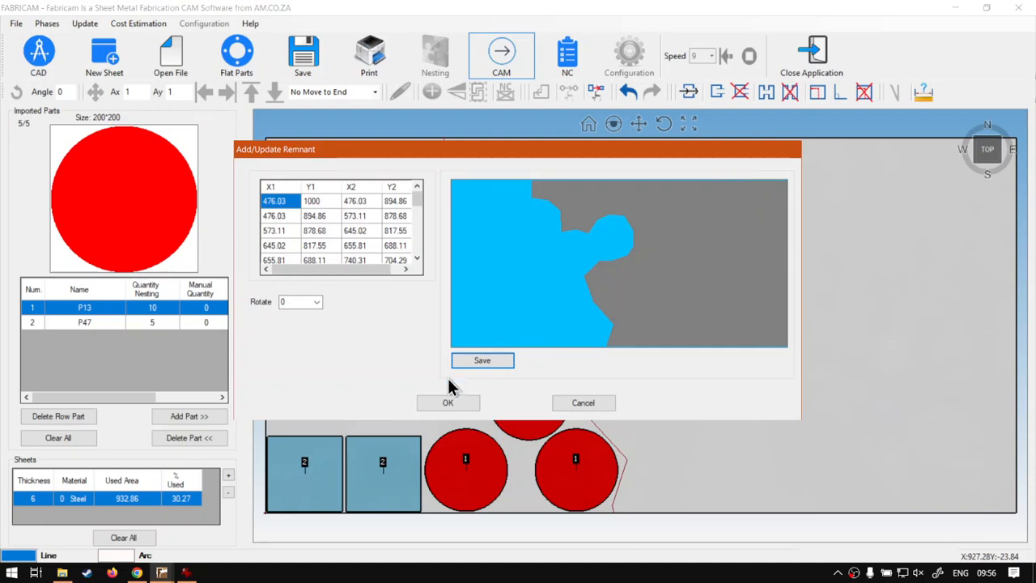
pyautogui.click(447, 403)
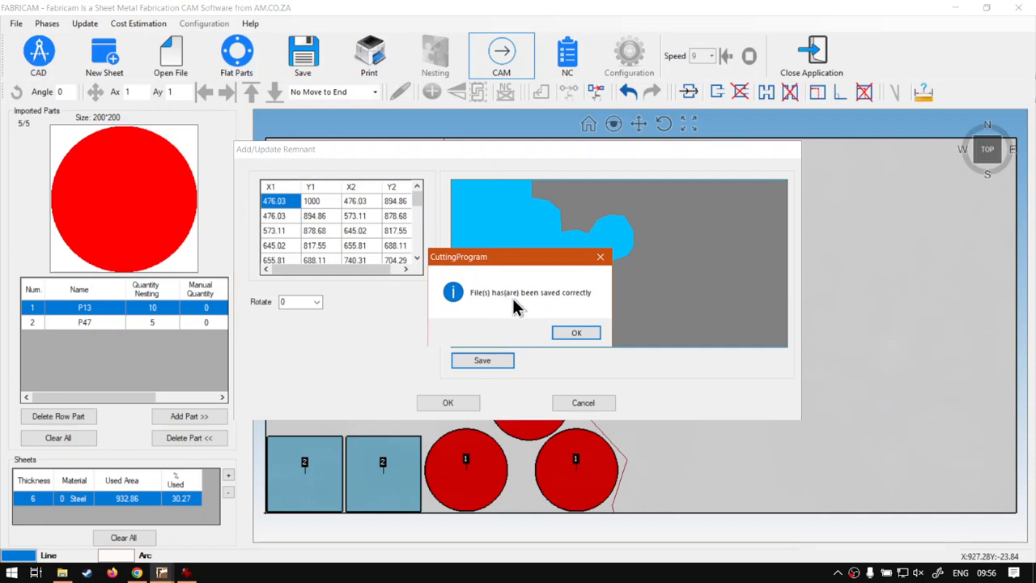
pyautogui.click(574, 334)
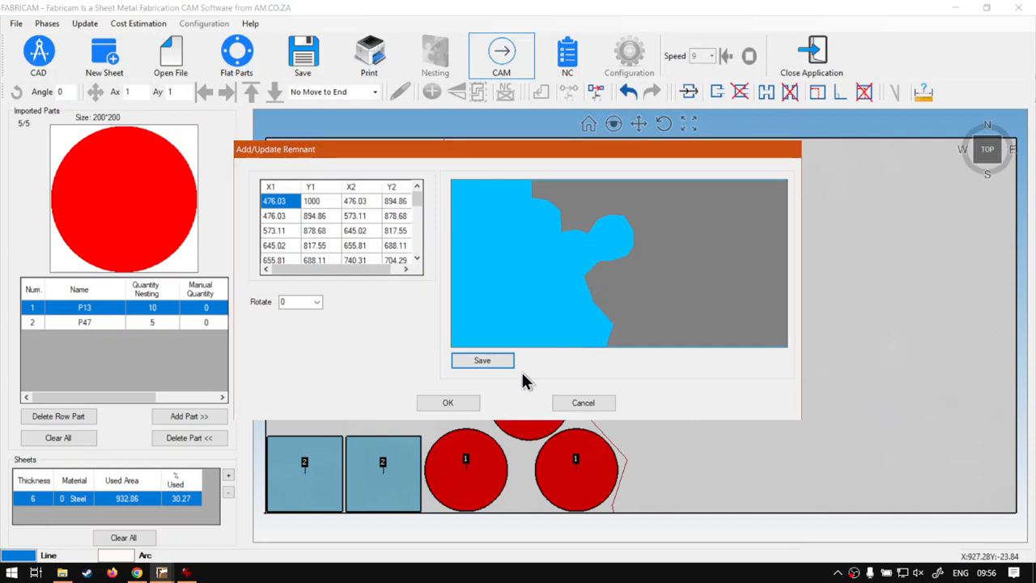
pyautogui.click(451, 404)
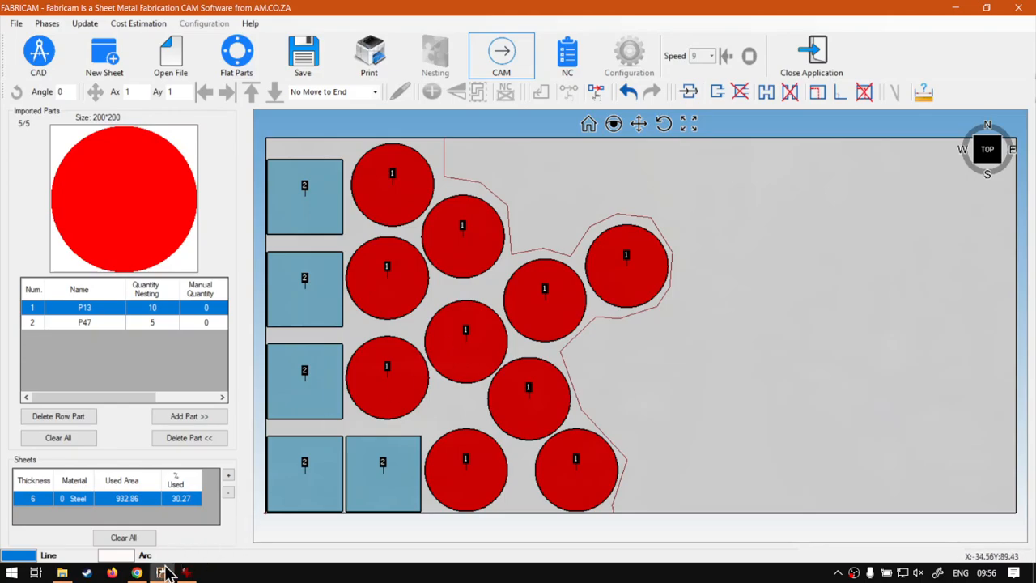
# Step: Switch to Chrome to view the Software Training Videos website
pyautogui.click(138, 572)
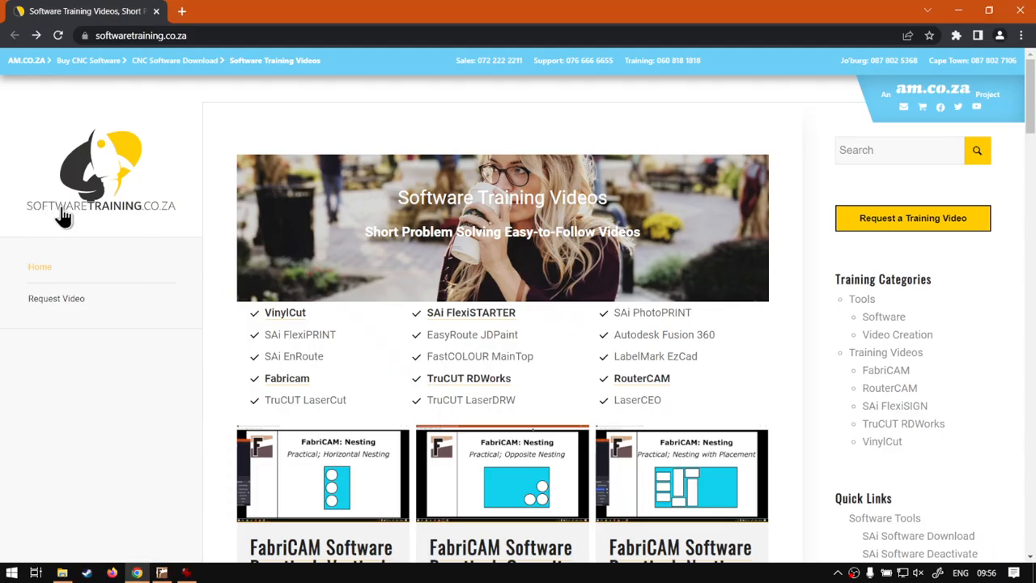